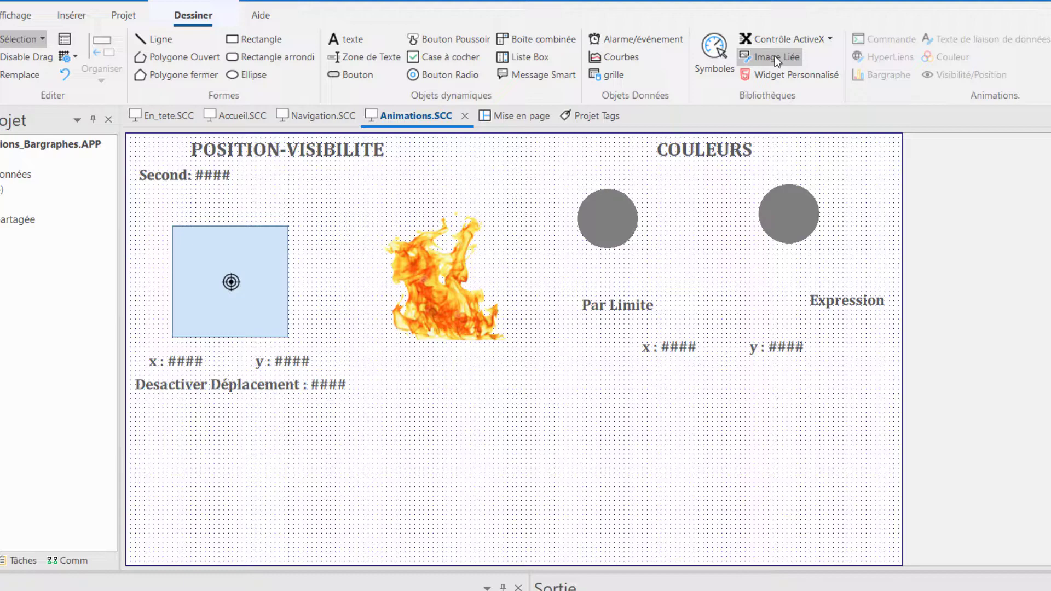
# Insert the clk clock-face image as a linked image and position it below the Desactiver Déplacement text.
pyautogui.click(773, 56)
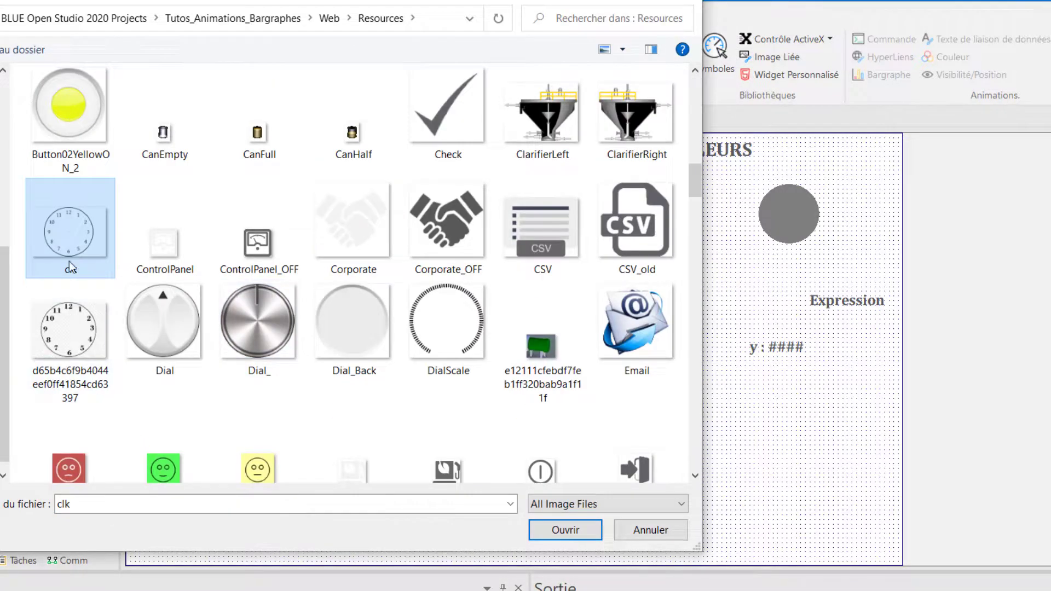
pyautogui.doubleClick(89, 241)
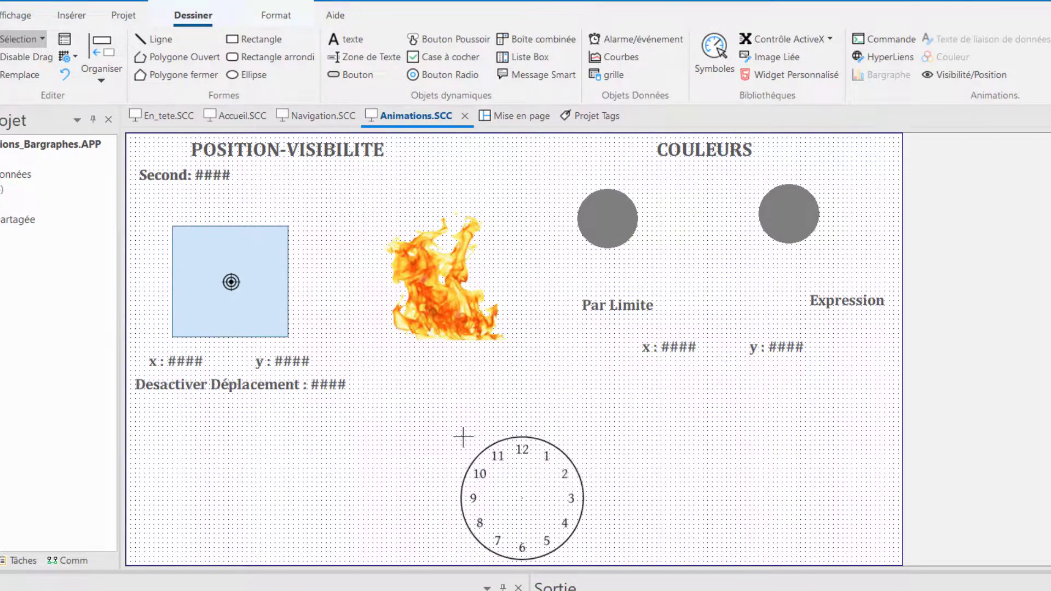
pyautogui.click(463, 436)
pyautogui.moveTo(528, 506); pyautogui.dragTo(292, 494)
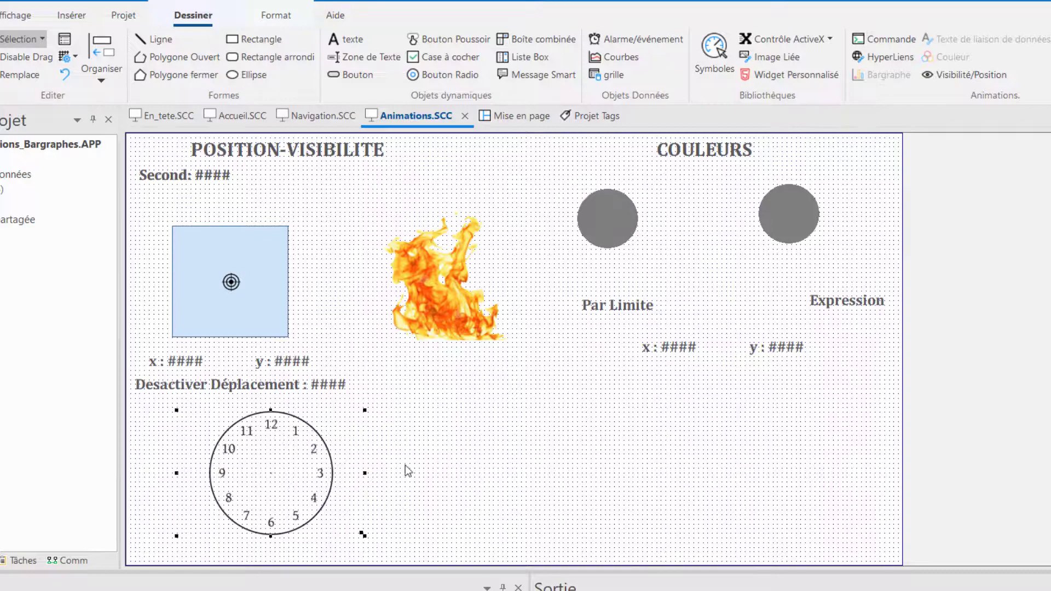
pyautogui.click(405, 465)
# Insert the clock-hand linked image and place it at the centre of the clock face, pointing to 12.
pyautogui.click(776, 57)
pyautogui.doubleClick(573, 89)
pyautogui.click(492, 360)
pyautogui.moveTo(429, 237); pyautogui.dragTo(268, 457)
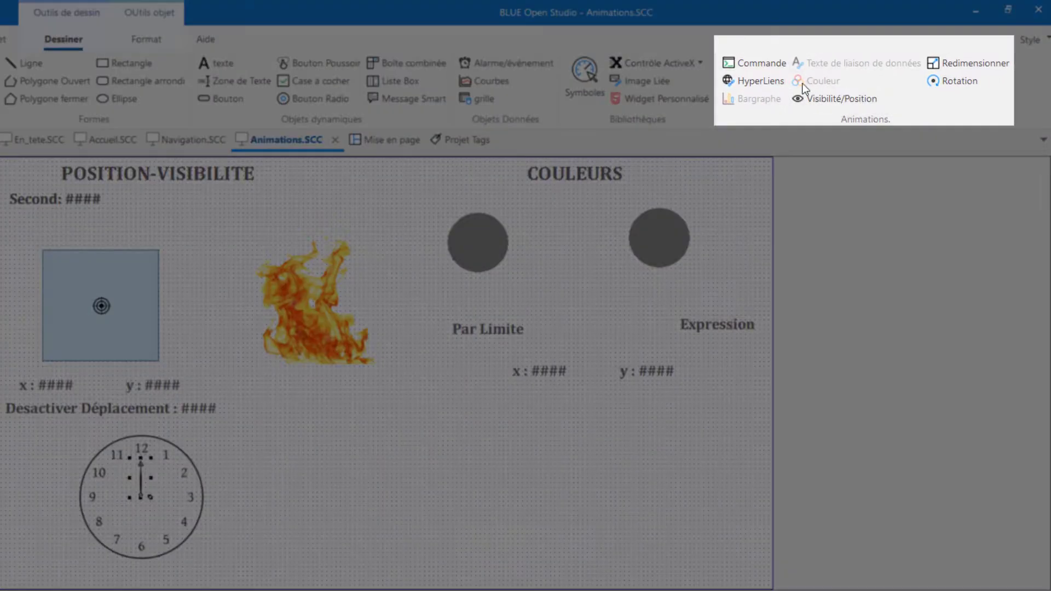
# Add a Rotation animation to the clock hand and assign the tag second to it.
pyautogui.click(970, 79)
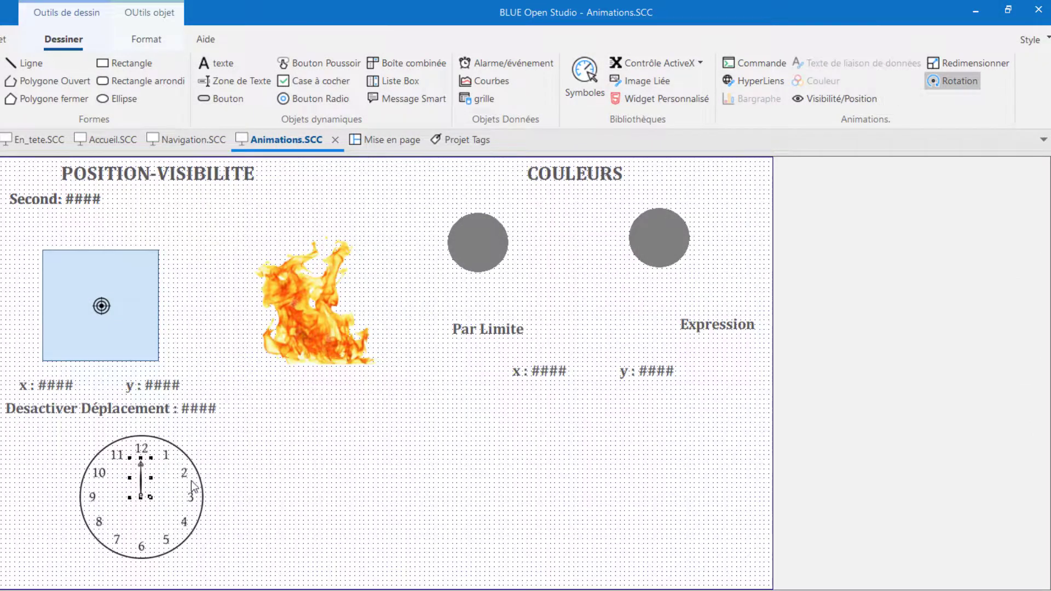
pyautogui.doubleClick(140, 481)
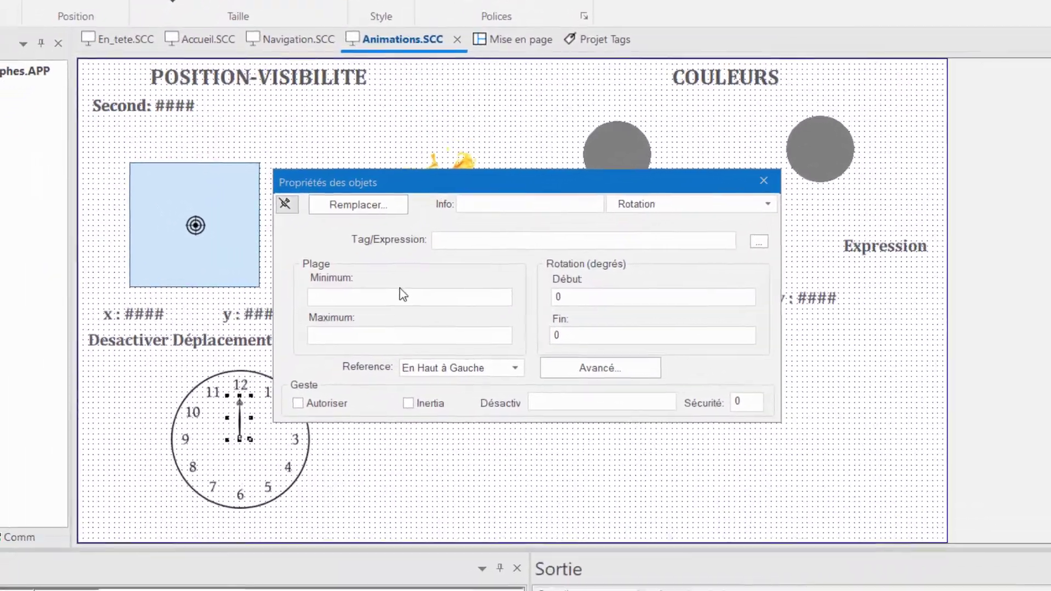
pyautogui.click(485, 240)
pyautogui.write('sec')
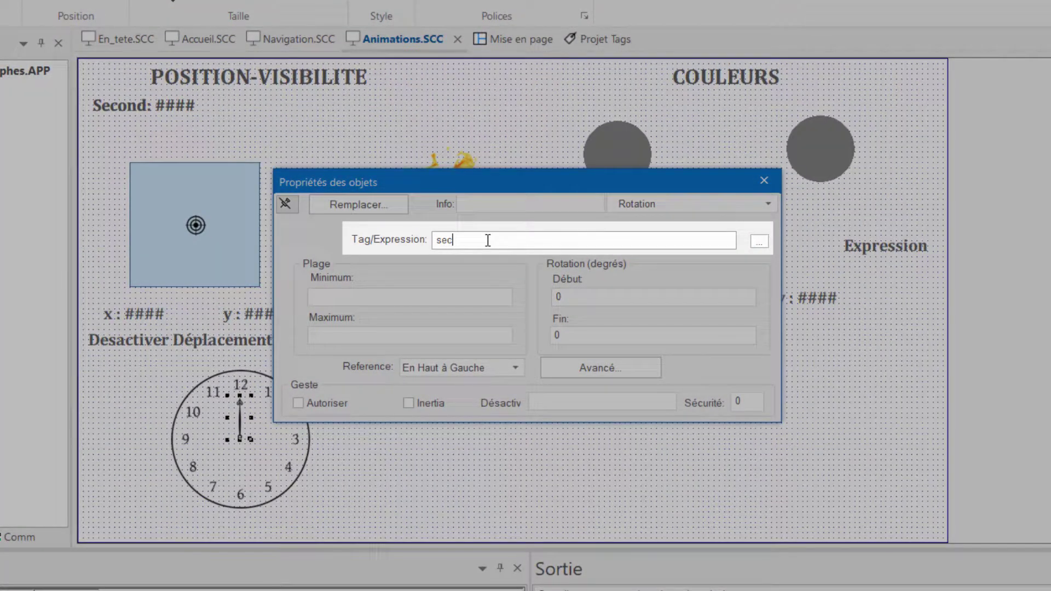
pyautogui.write('ond')
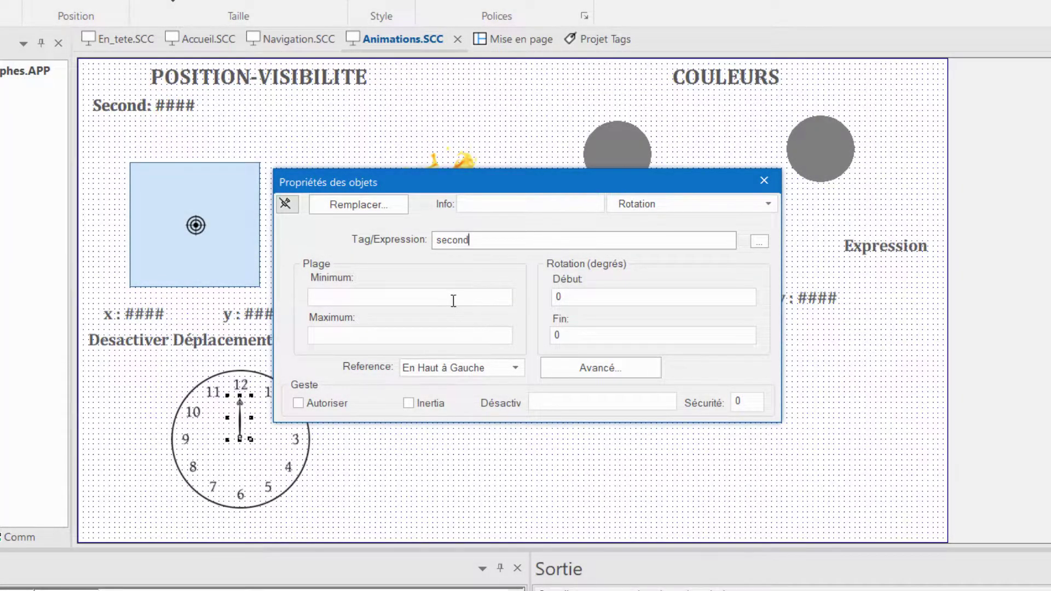
# Set the hand's rotation range from 0 to 59 and its rotation from 0 to 360 degrees.
pyautogui.click(453, 300)
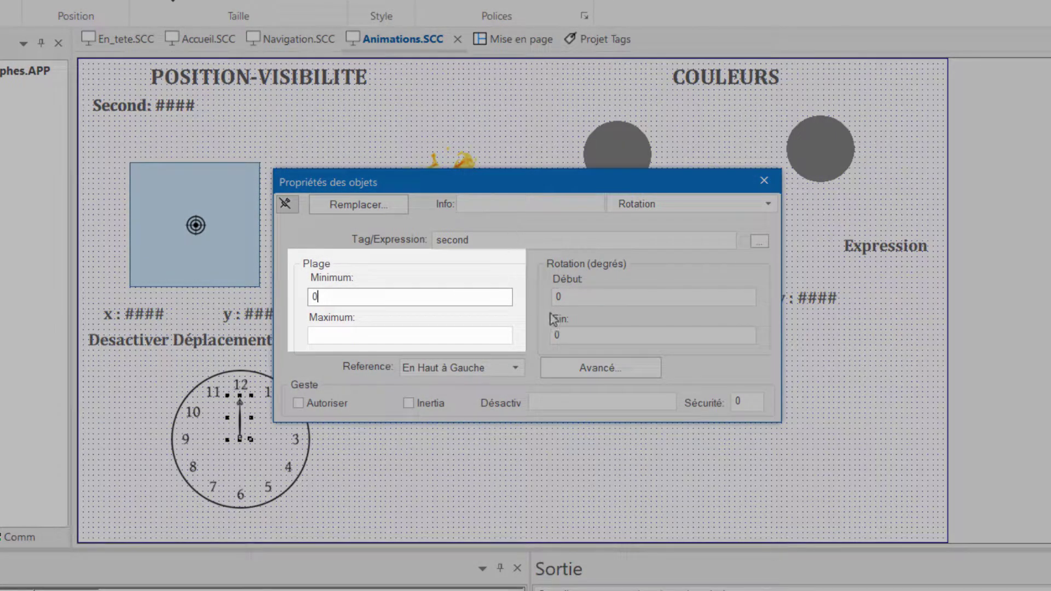
pyautogui.click(433, 340)
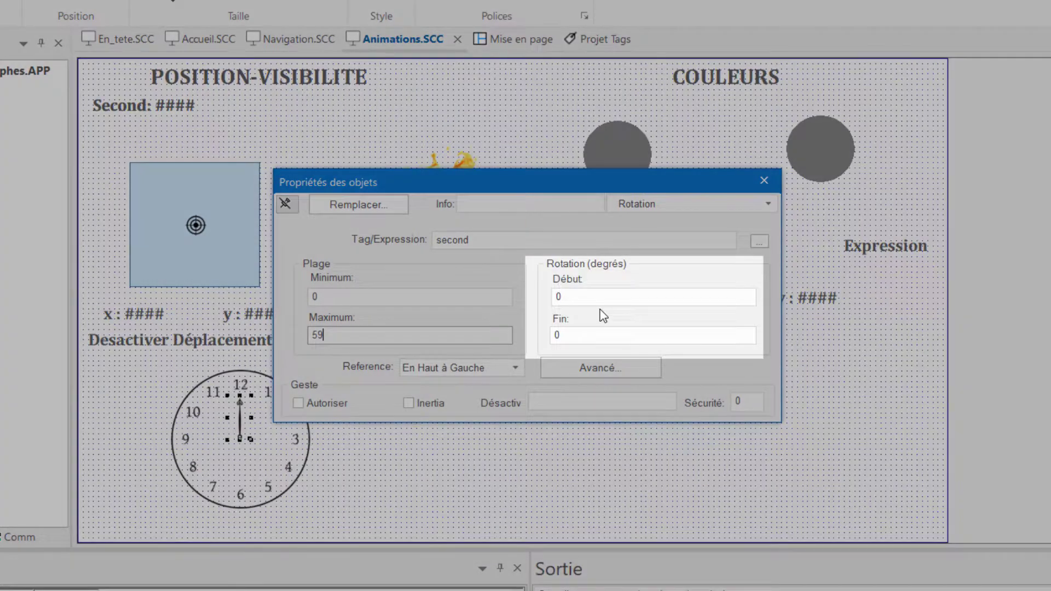
pyautogui.click(599, 298)
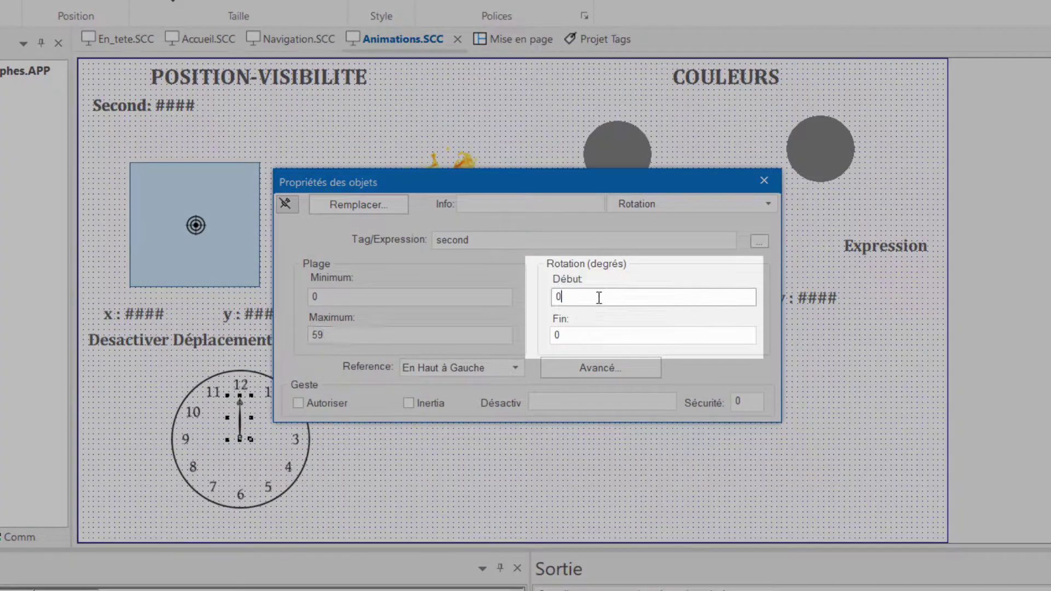
pyautogui.moveTo(599, 297); pyautogui.dragTo(552, 298)
pyautogui.click(584, 333)
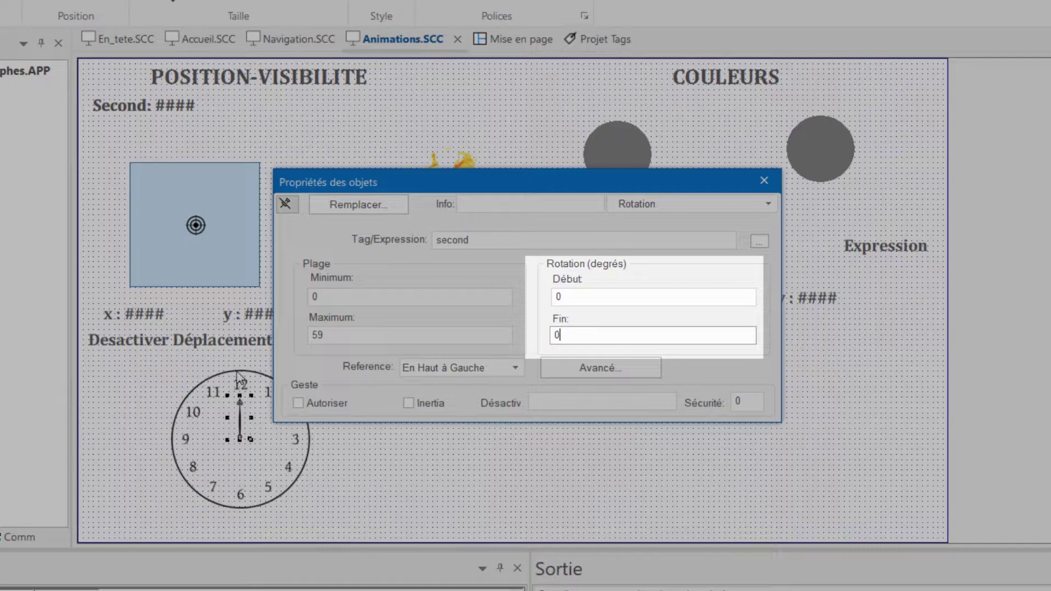
pyautogui.doubleClick(573, 328)
pyautogui.write('360')
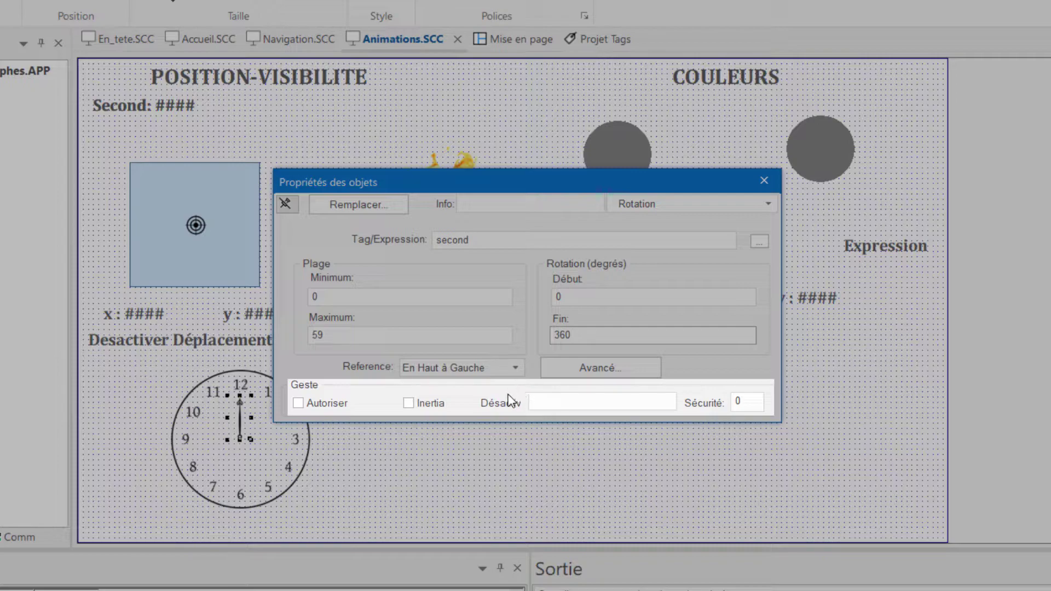
pyautogui.click(328, 408)
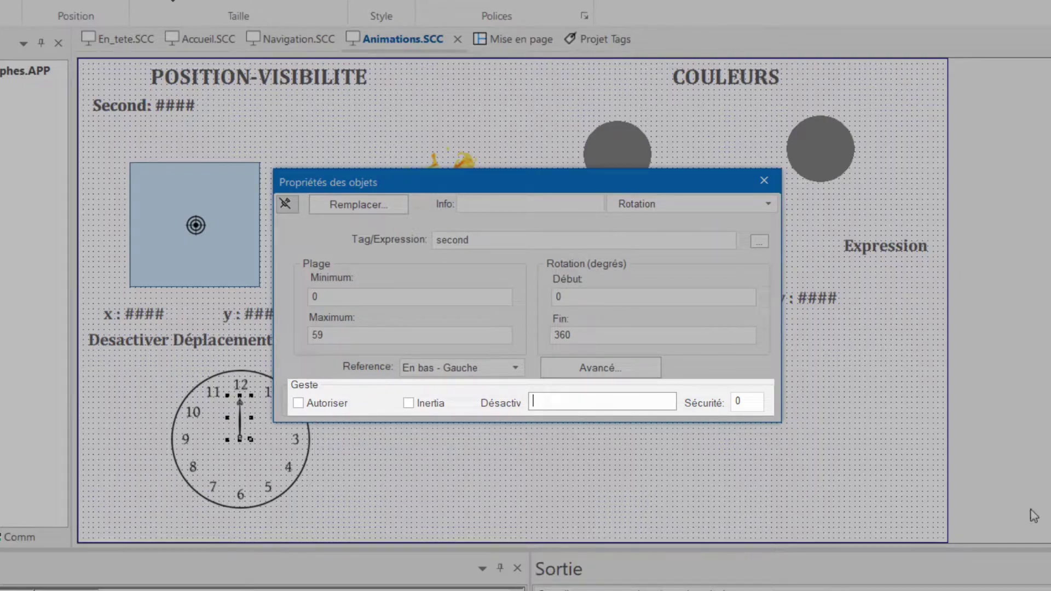
pyautogui.write('0')
pyautogui.moveTo(547, 403); pyautogui.dragTo(521, 403)
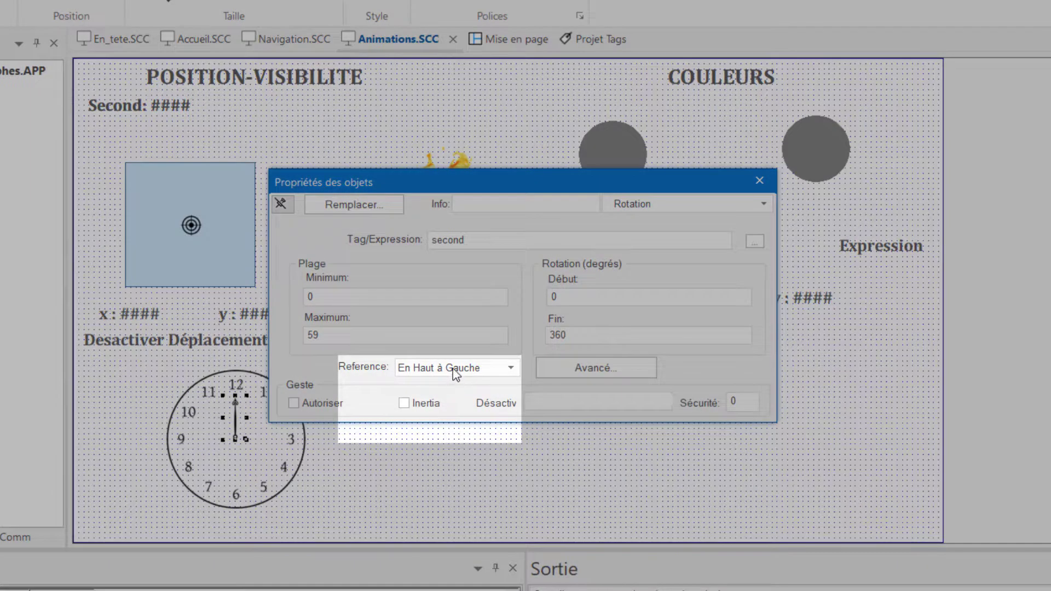
# Set the rotation reference of the clock hand to En bas - Gauche and close its properties.
pyautogui.click(454, 373)
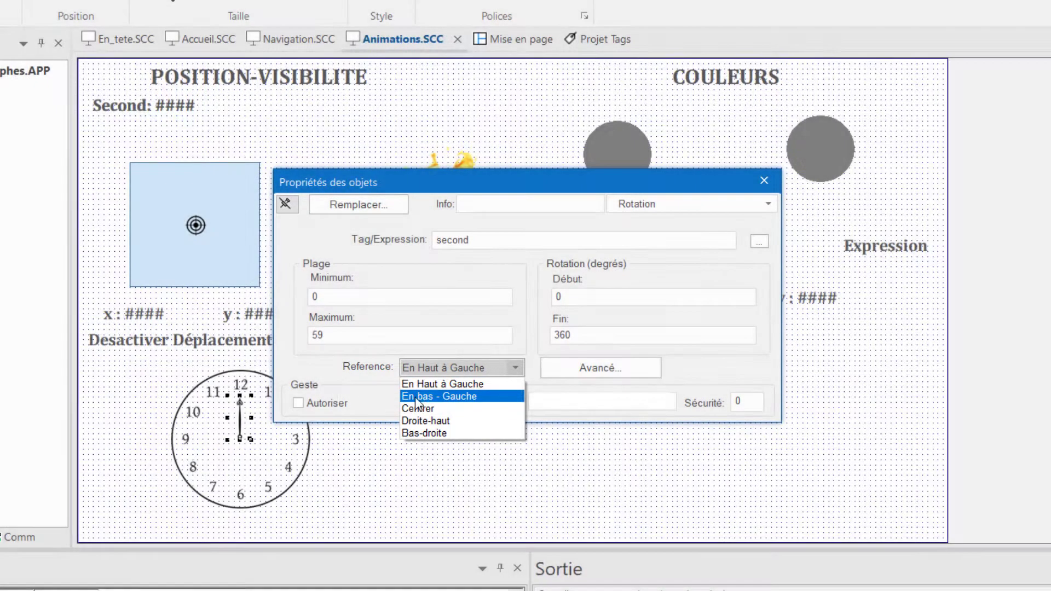
pyautogui.click(422, 396)
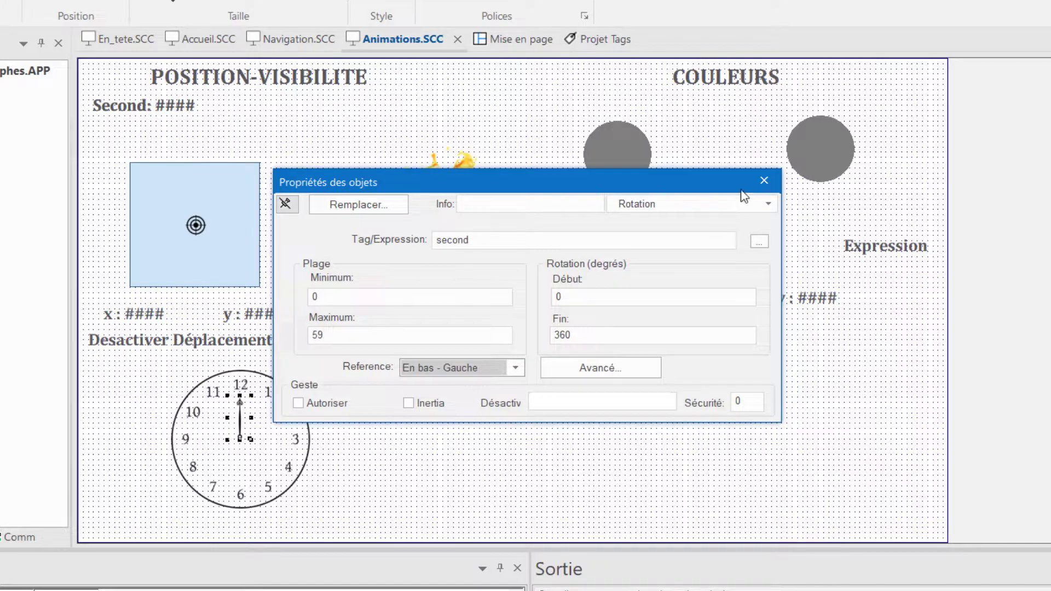
pyautogui.click(756, 182)
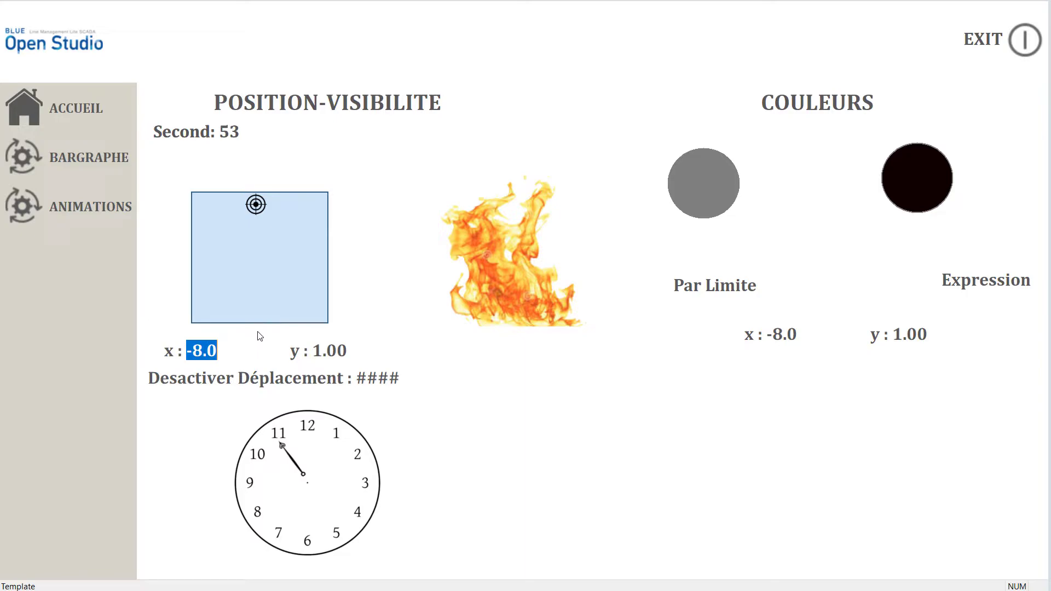
# Exit the running application and reopen the clock hand's rotation properties, choosing En bas - Gauche as the reference.
pyautogui.click(1028, 48)
pyautogui.click(537, 350)
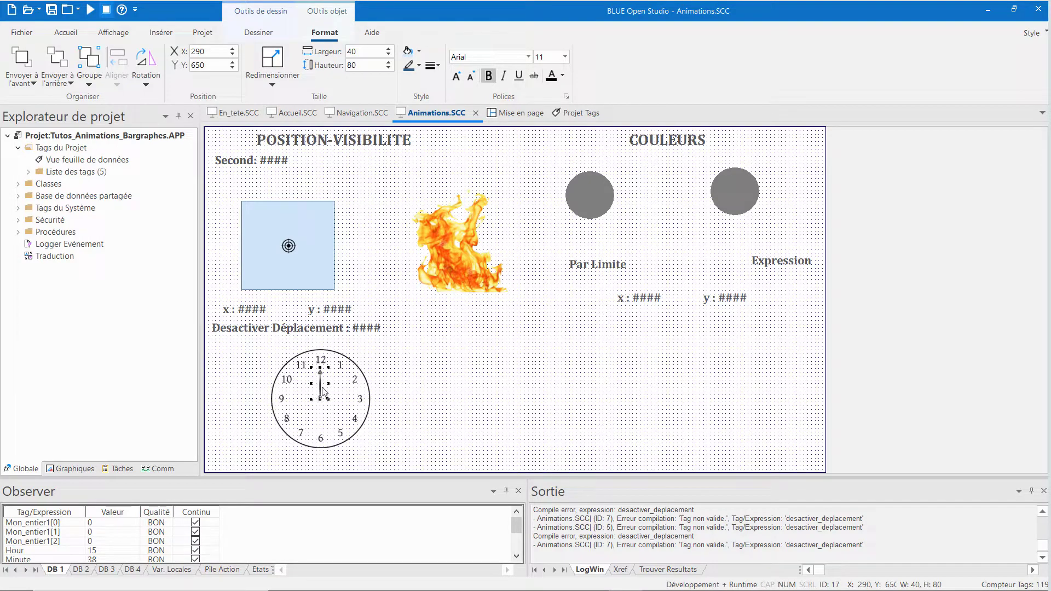
pyautogui.doubleClick(320, 389)
pyautogui.click(478, 347)
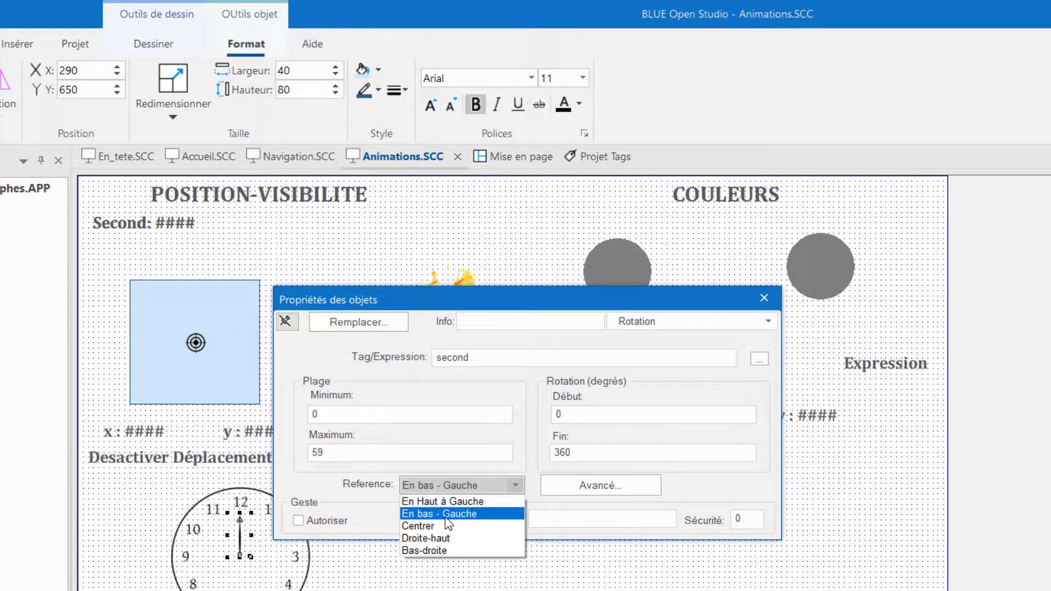
pyautogui.click(440, 518)
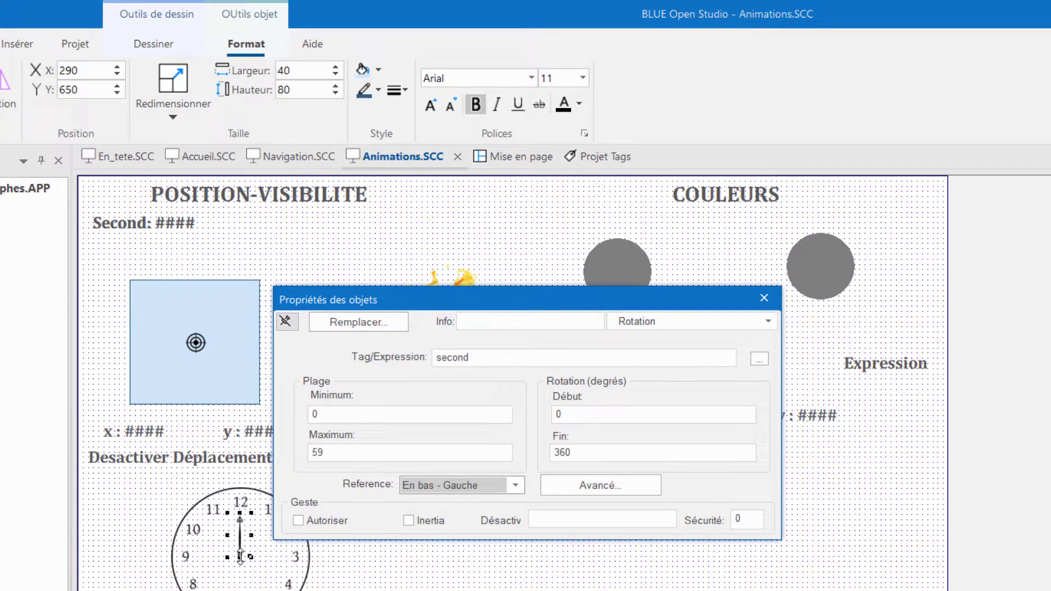
# Check the clock hand's width, set the rotation's advanced X-axis offset to 20 pixels, and close the properties.
pyautogui.click(286, 71)
pyautogui.doubleClick(286, 71)
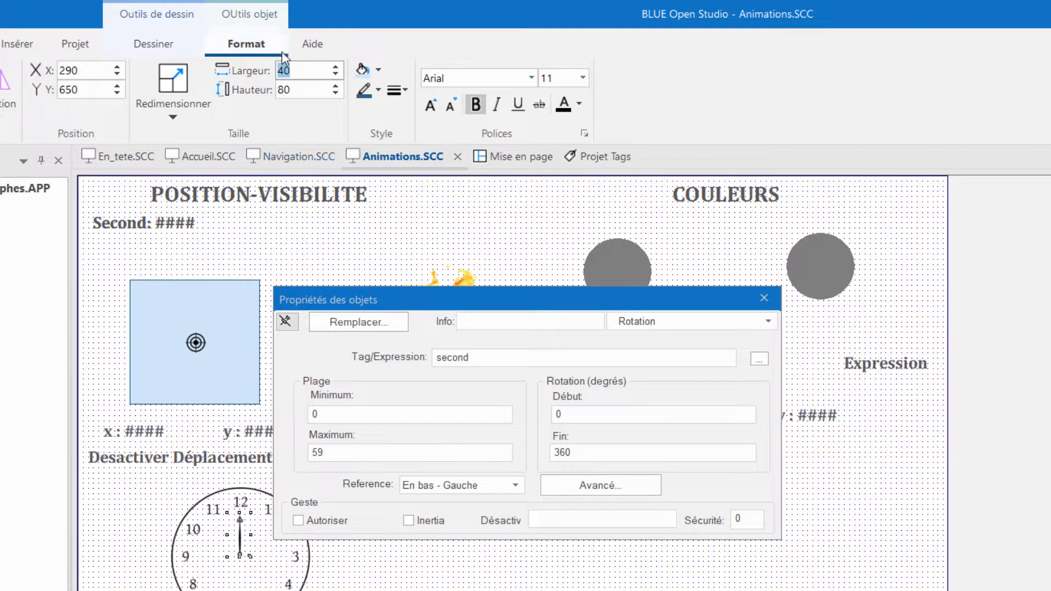
pyautogui.click(299, 73)
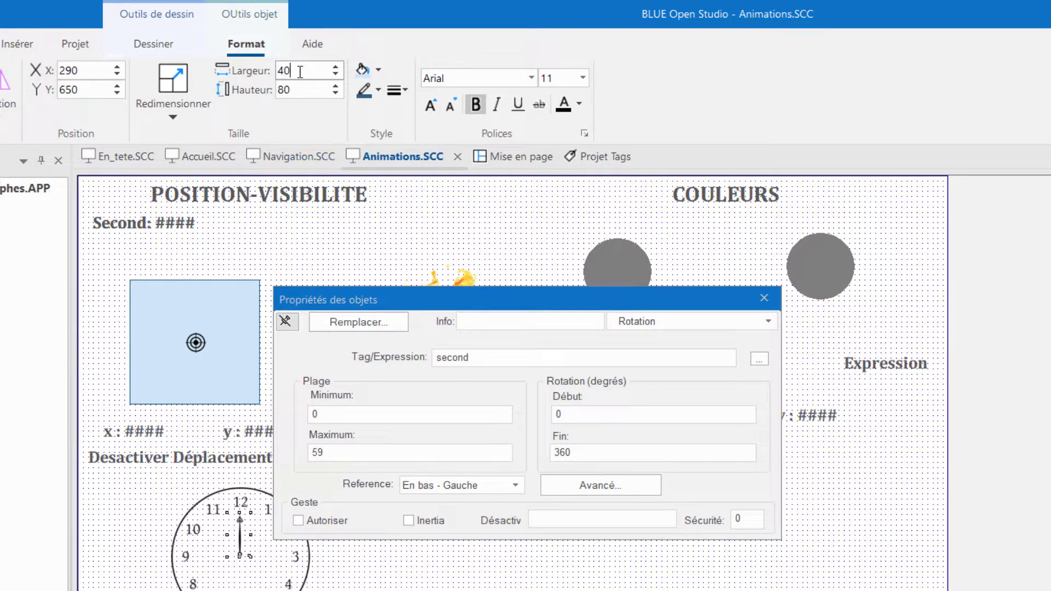
pyautogui.click(600, 486)
pyautogui.click(472, 406)
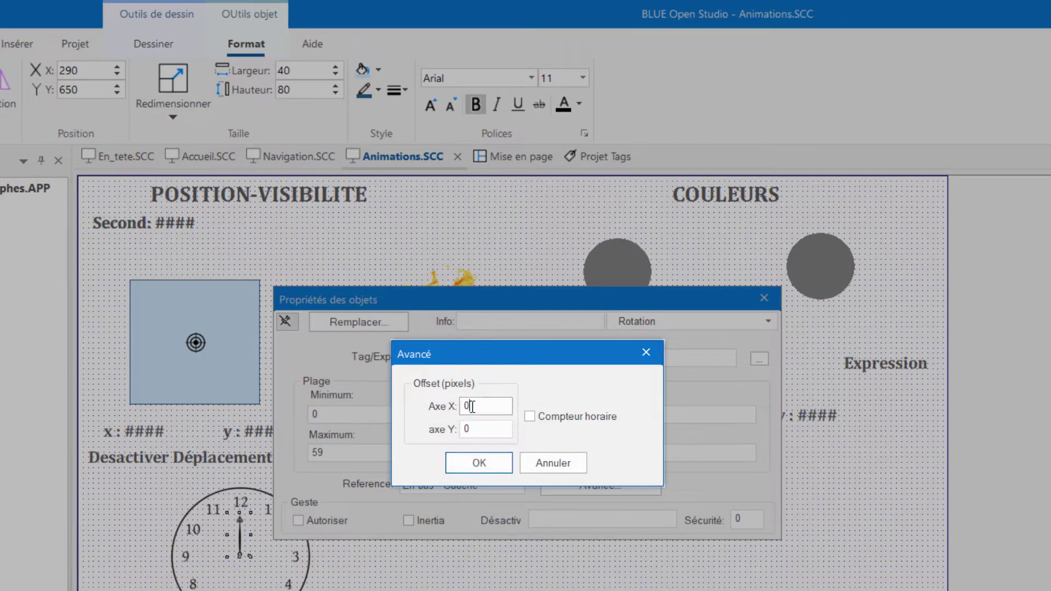
pyautogui.doubleClick(472, 406)
pyautogui.write('20')
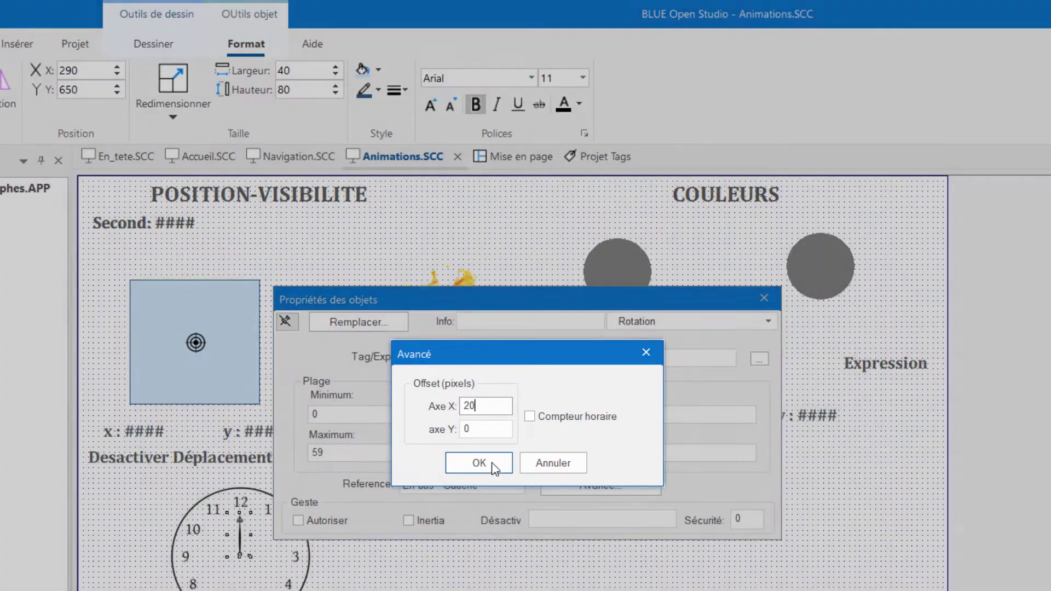
pyautogui.click(479, 463)
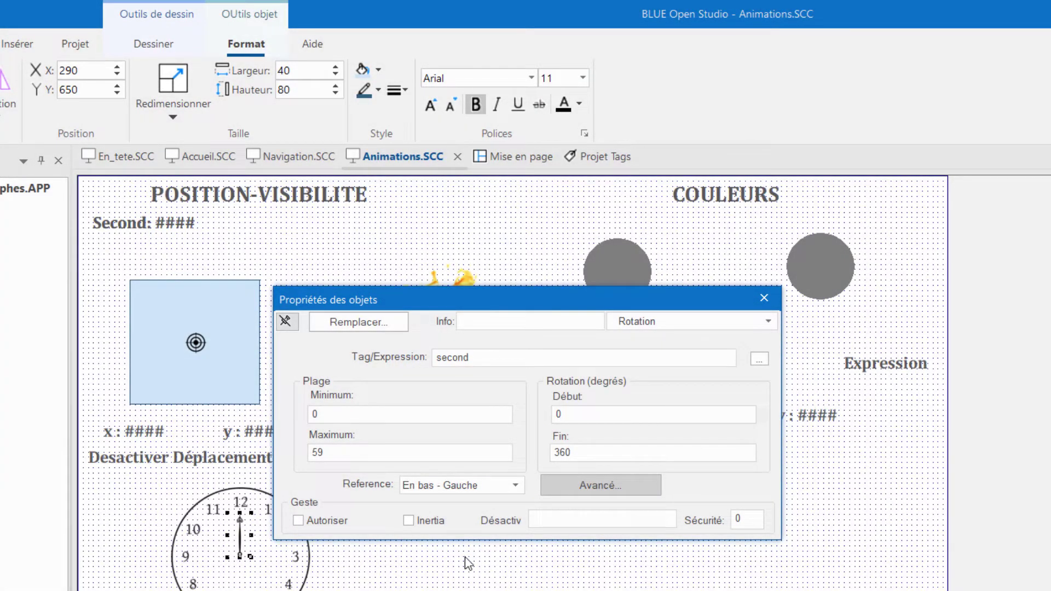
pyautogui.click(763, 298)
pyautogui.click(375, 570)
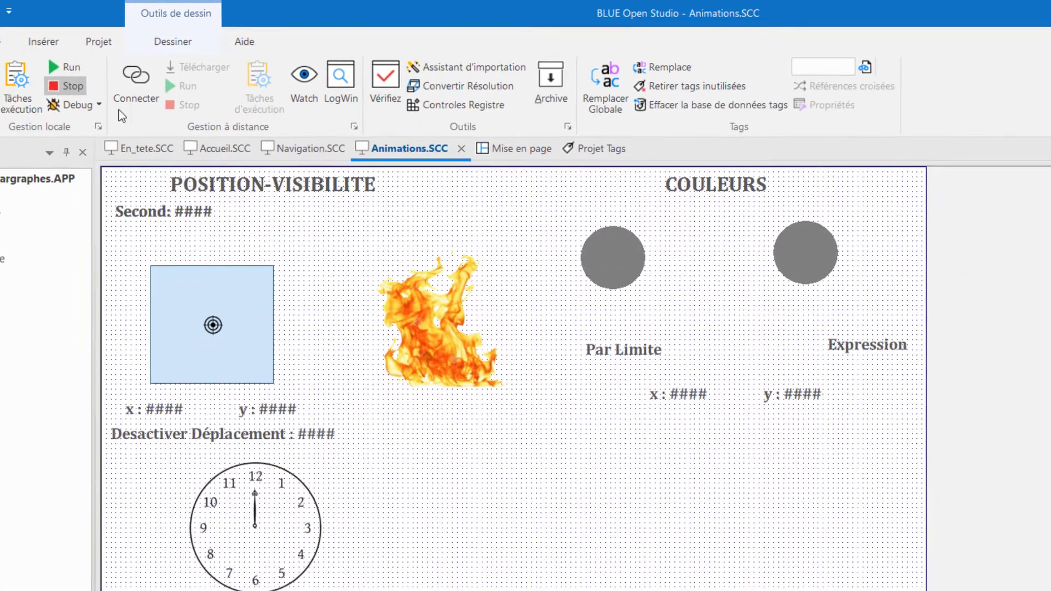